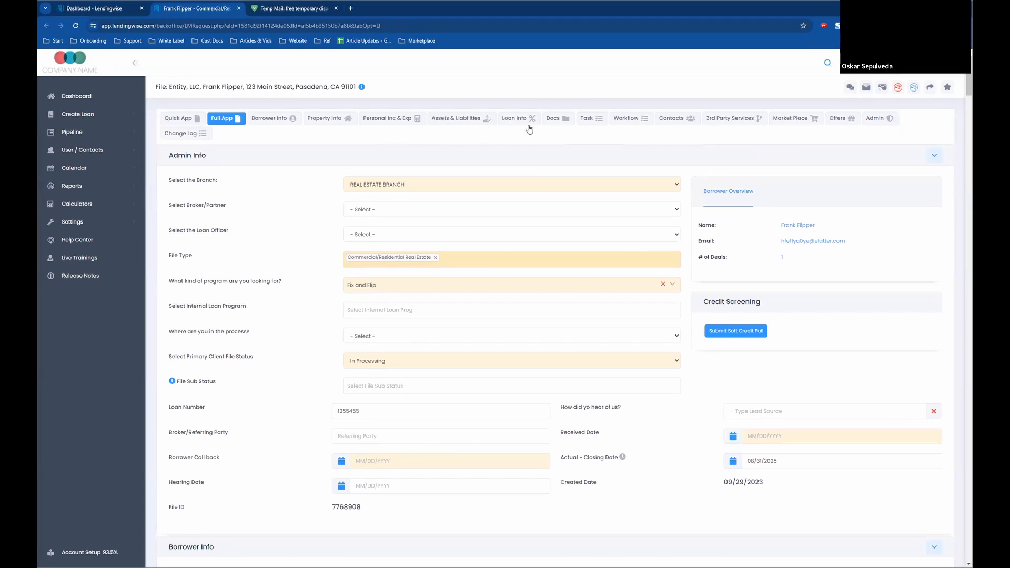
# Step: Start an email from the loan file and attach the e-signable Loan Term Sheet from the auto-generated Borrower documents, with Client as signer
pyautogui.click(866, 88)
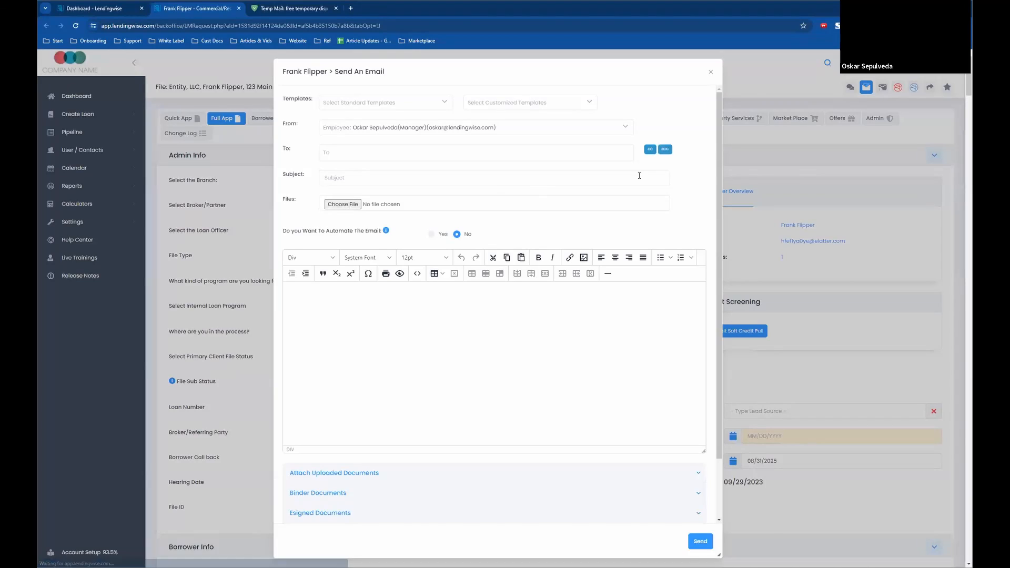
pyautogui.moveTo(719, 107); pyautogui.dragTo(718, 183)
pyautogui.scroll(-3, 464, 297)
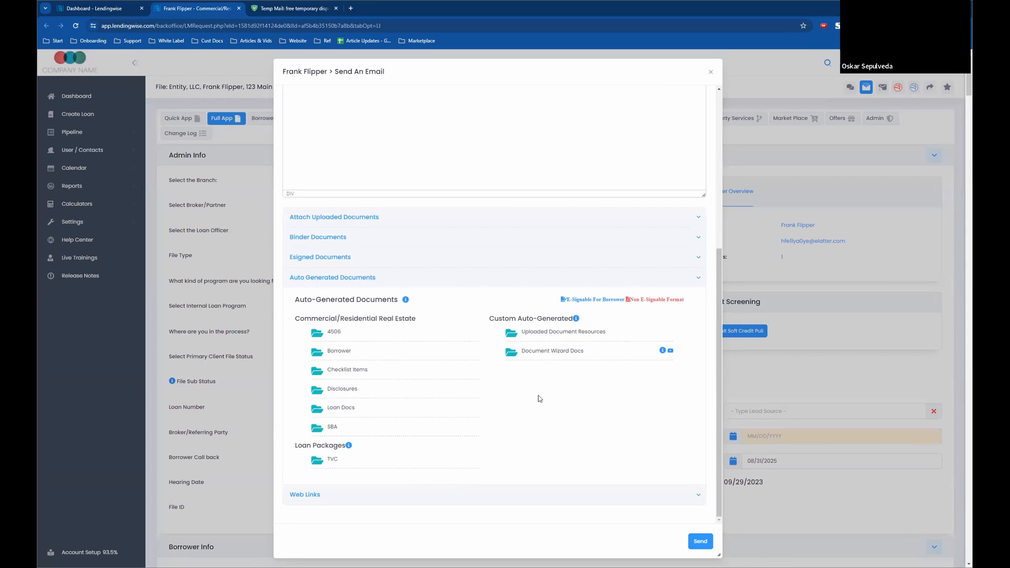
pyautogui.click(318, 356)
pyautogui.scroll(-3, 442, 358)
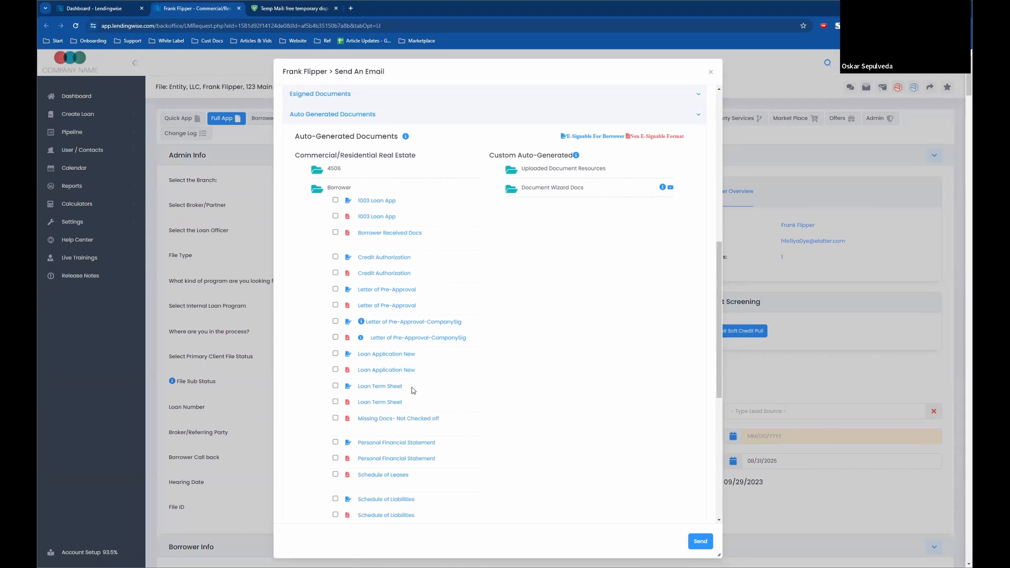
pyautogui.click(335, 386)
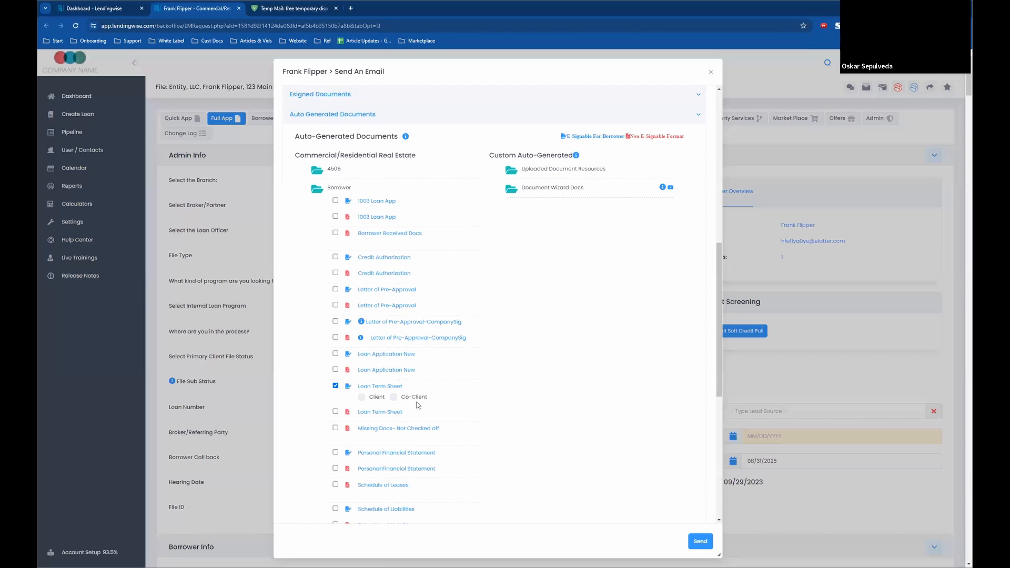
pyautogui.click(362, 399)
# Step: Address the e-sign email to the borrower, check the ##Esign Links## placeholder in the body, and send it
pyautogui.scroll(6, 594, 397)
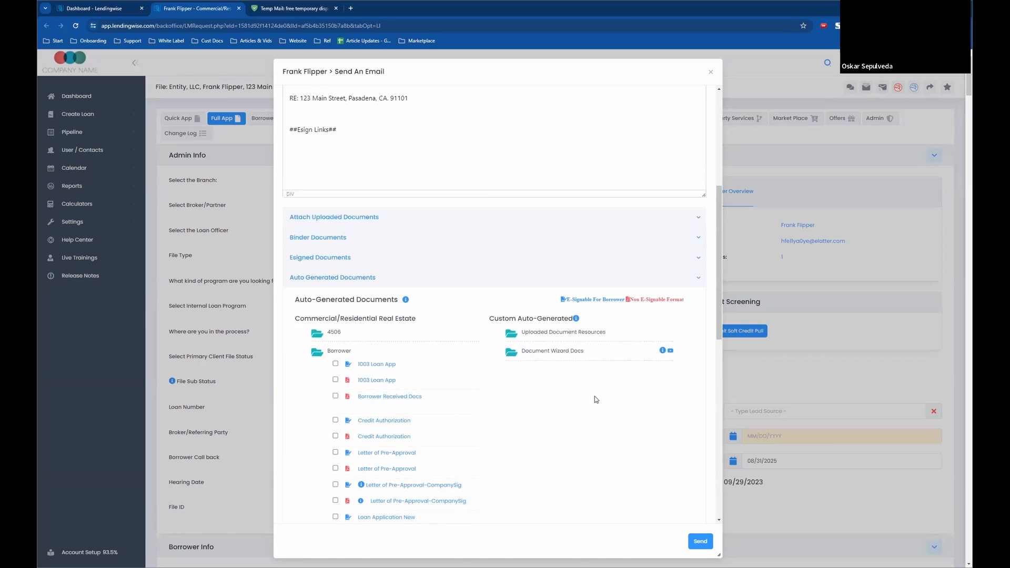
pyautogui.scroll(2, 595, 397)
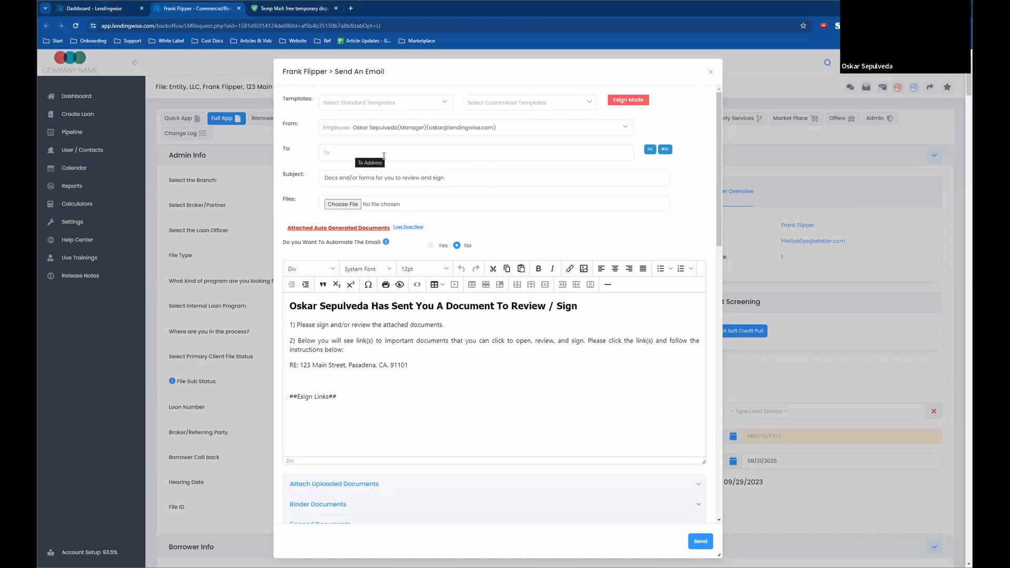
pyautogui.click(348, 154)
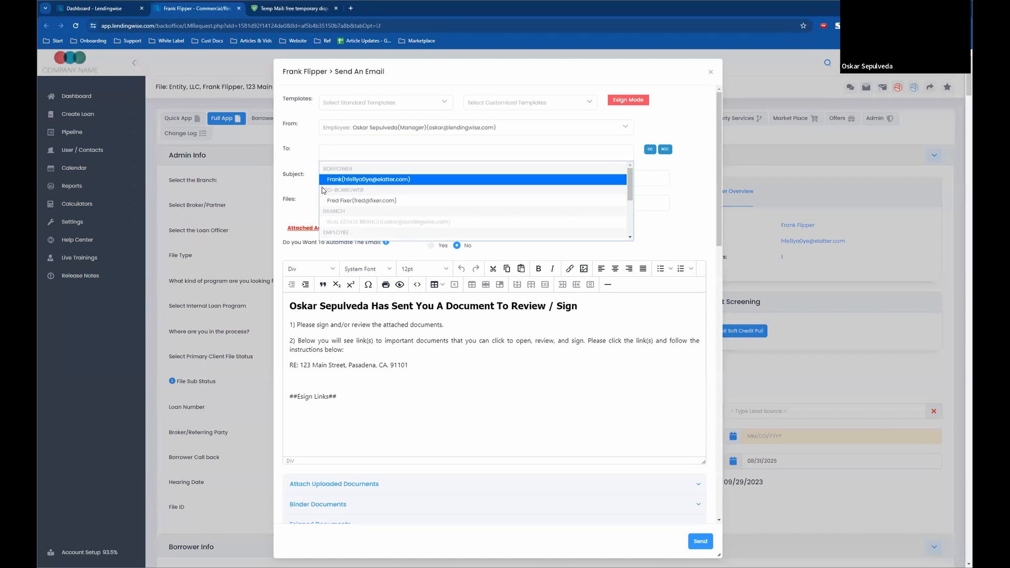
pyautogui.click(362, 181)
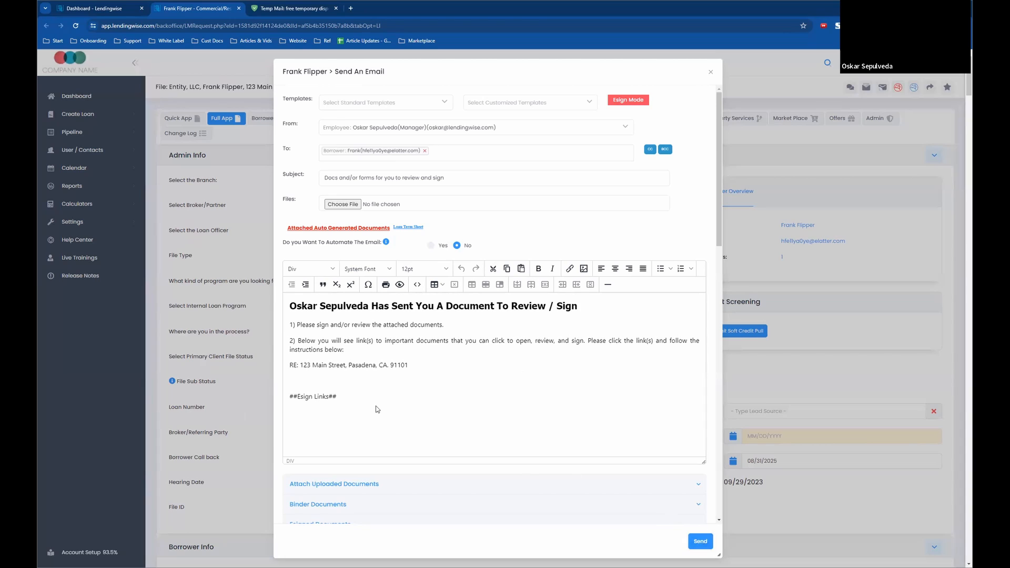
pyautogui.moveTo(355, 398); pyautogui.dragTo(290, 397)
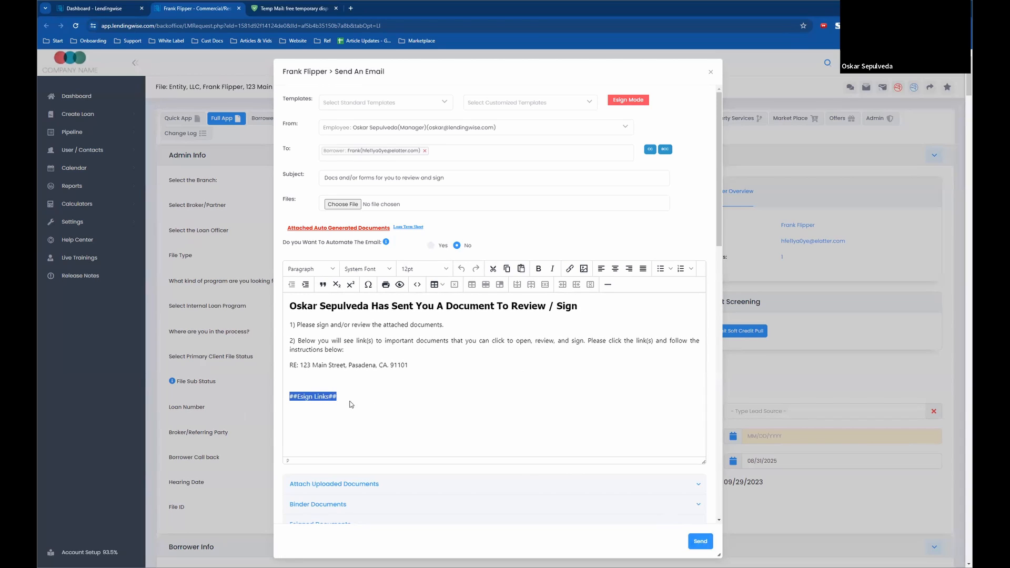
pyautogui.click(711, 371)
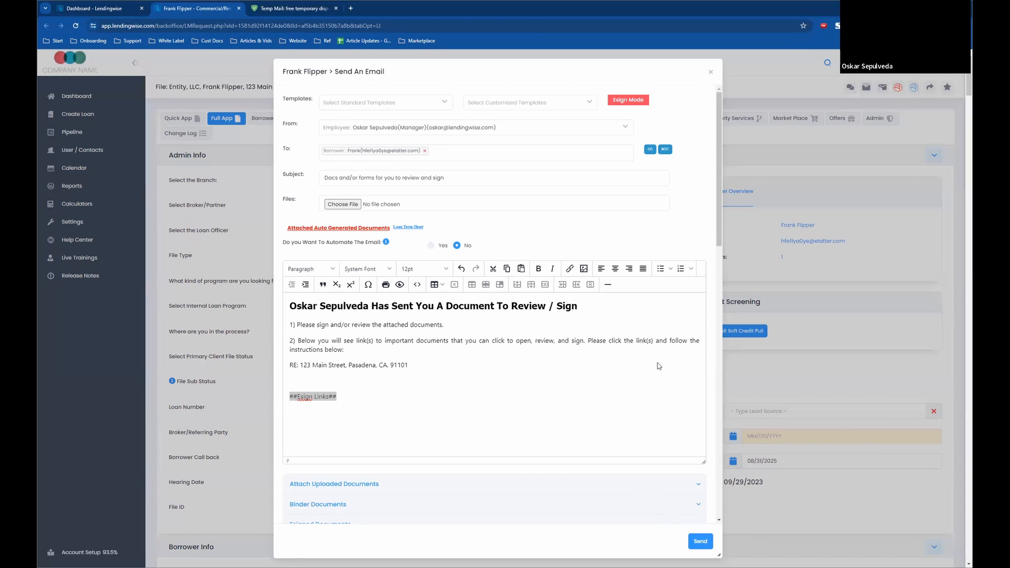
pyautogui.click(701, 547)
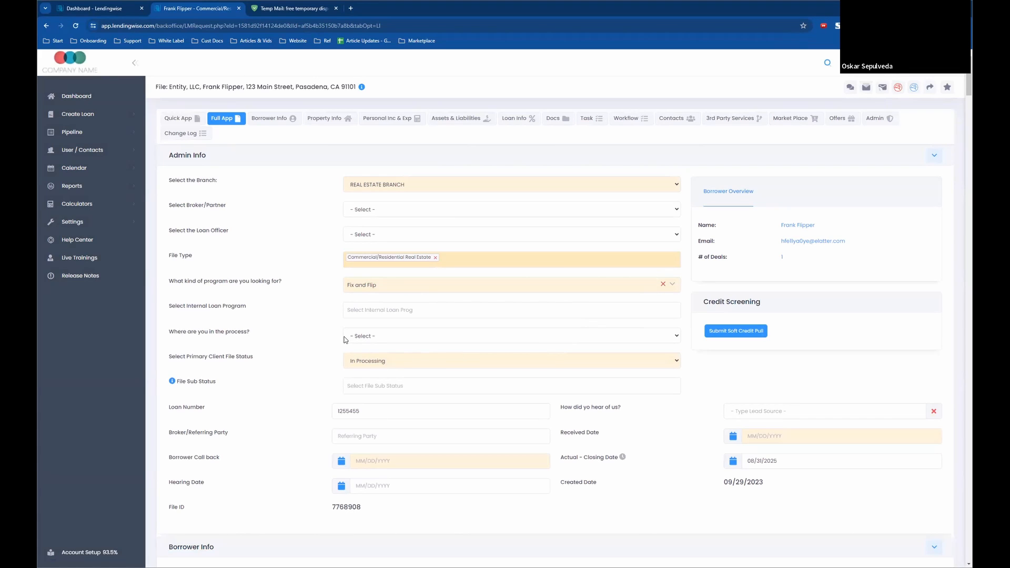
# Step: Switch to AdGuard Temp Mail, refresh the inbox and open the "Docs and/or forms for you to review and sign" email
pyautogui.click(292, 10)
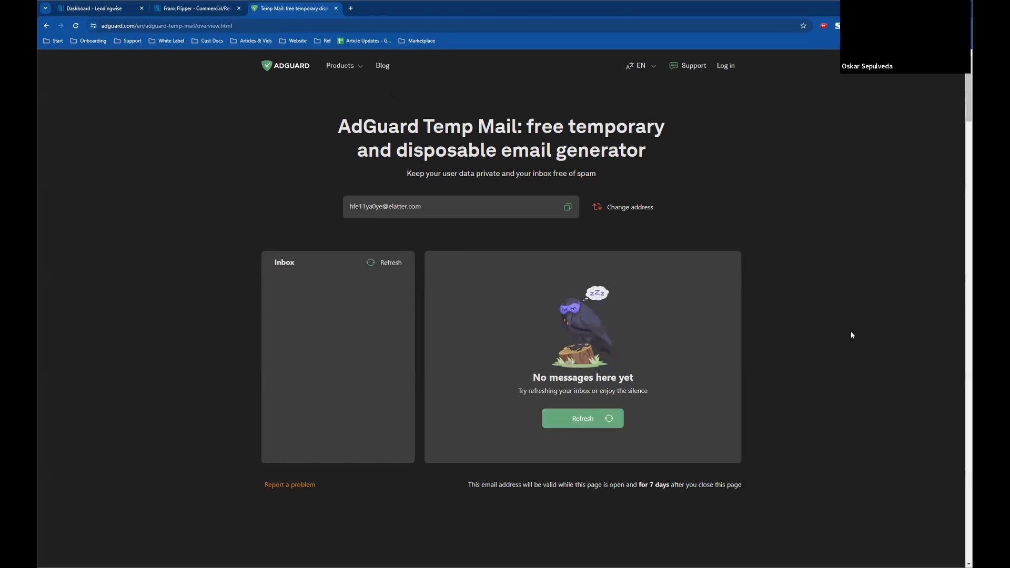
pyautogui.click(383, 263)
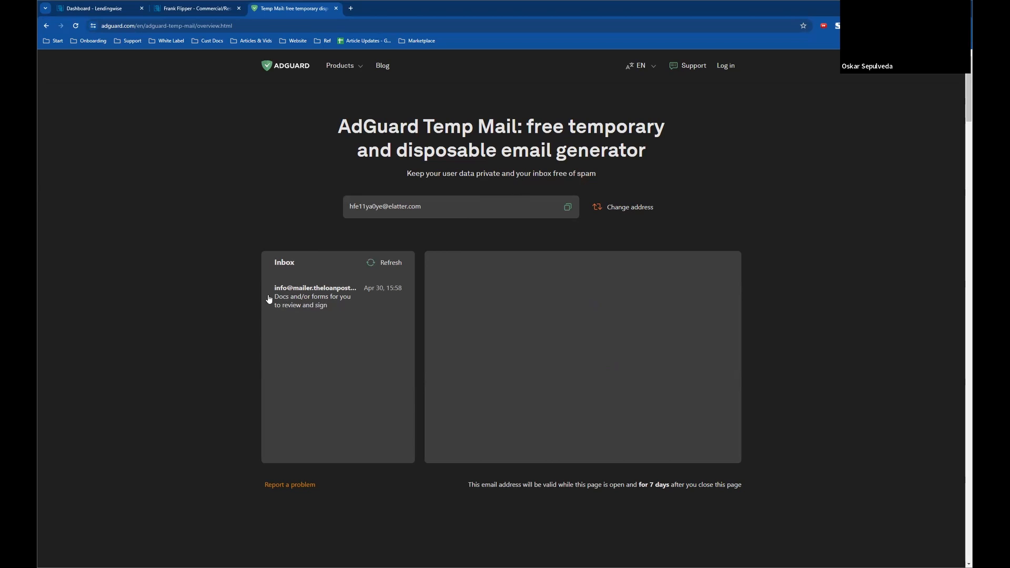
pyautogui.click(296, 299)
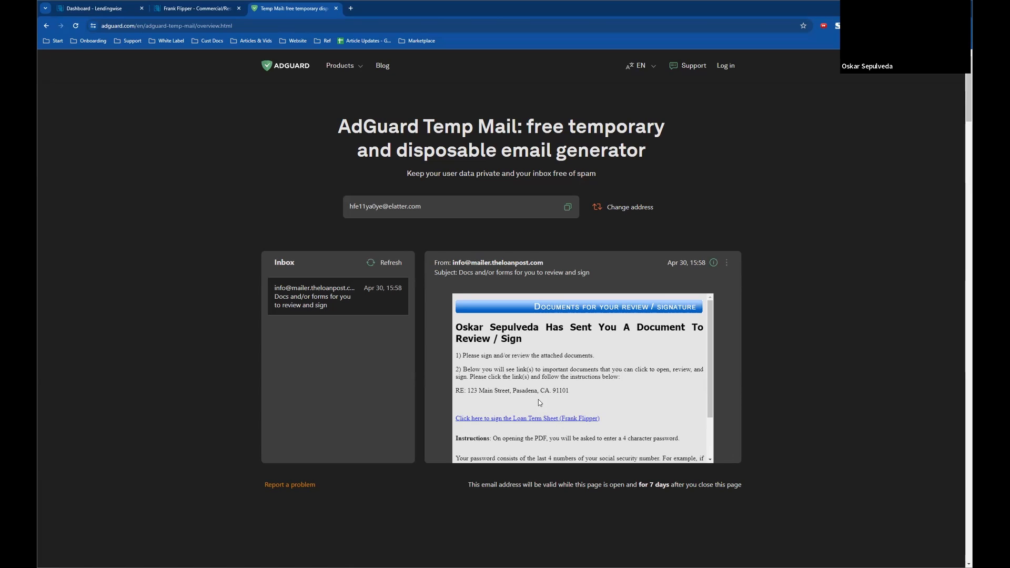
# Step: Follow the email's link to sign the Loan Term Sheet and unlock the protected document with its password
pyautogui.scroll(-1, 538, 403)
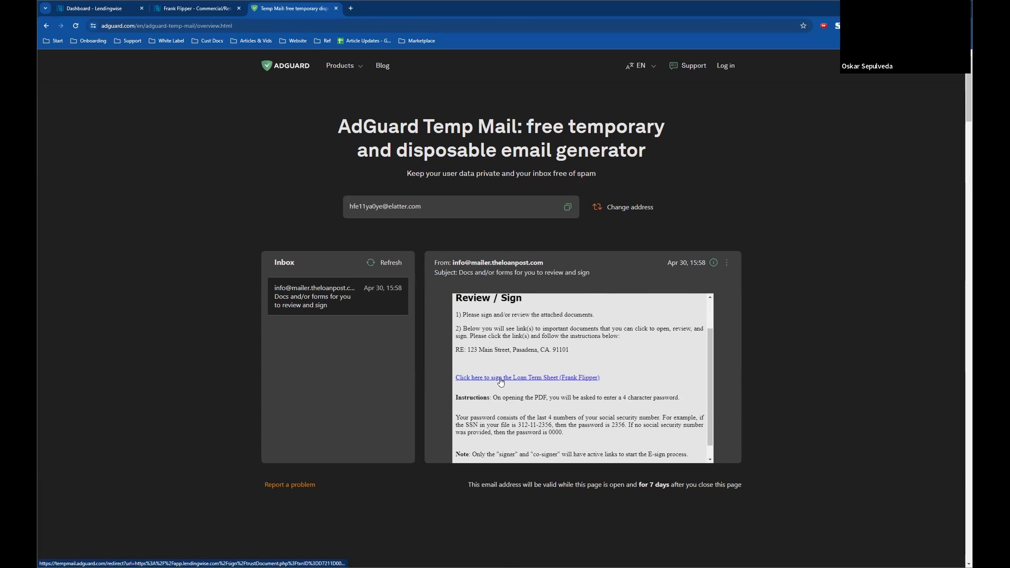
pyautogui.scroll(-1, 557, 405)
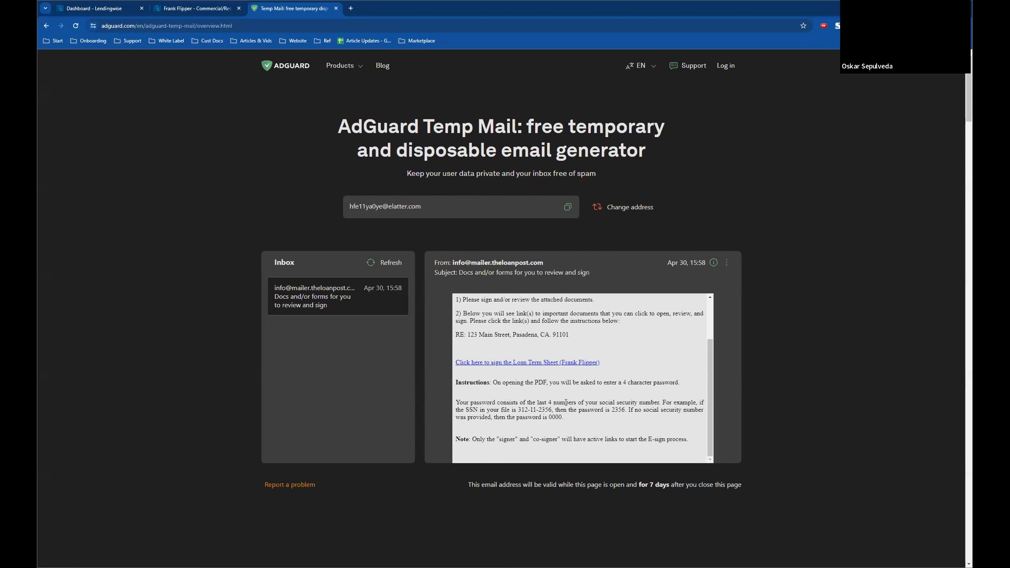
pyautogui.click(515, 363)
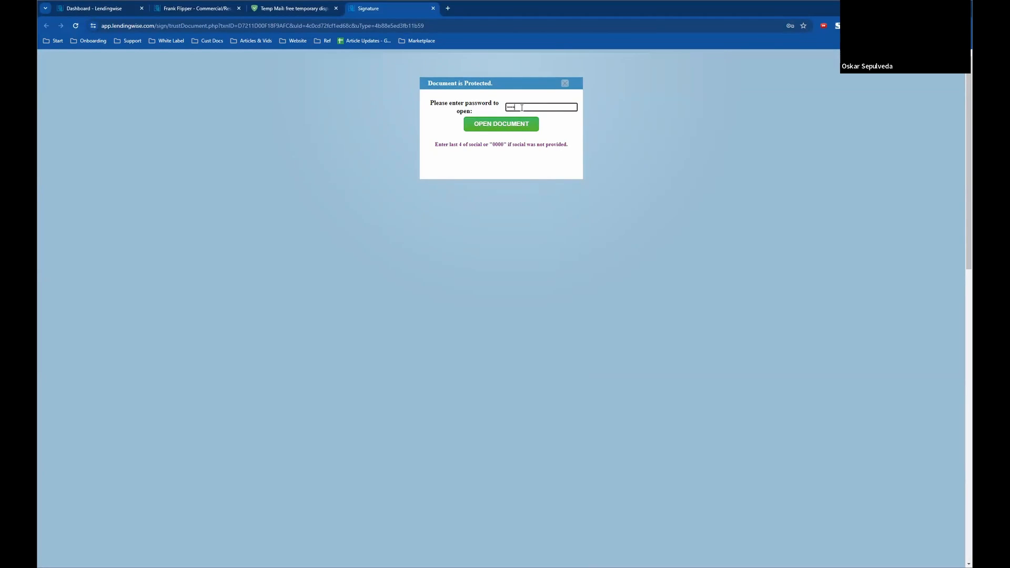
pyautogui.click(501, 124)
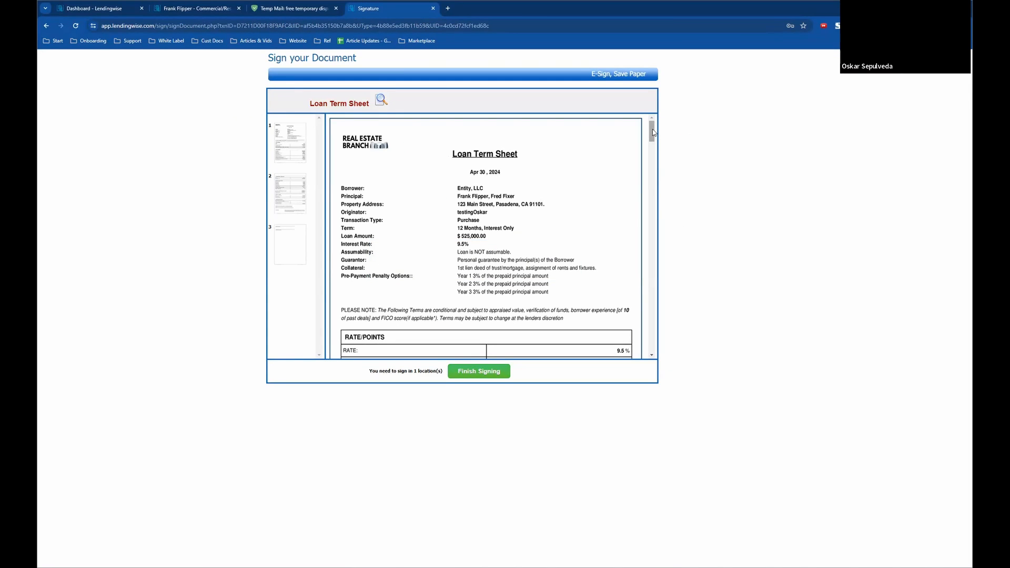
# Step: Fill the borrower signature field of the Loan Term Sheet with the borrower's typed name as signature and apply it
pyautogui.moveTo(653, 132); pyautogui.dragTo(658, 157)
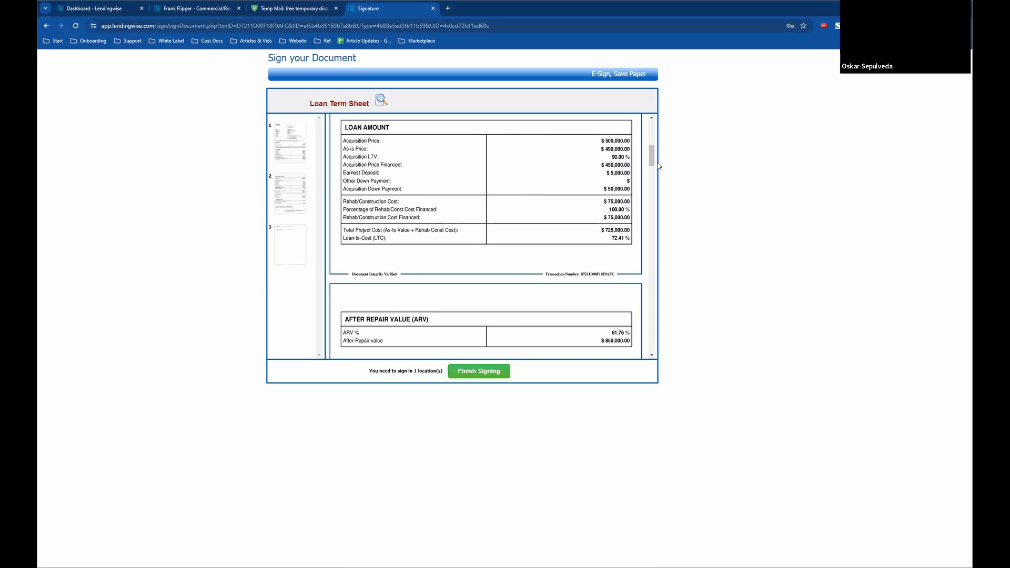
pyautogui.moveTo(650, 159); pyautogui.dragTo(657, 243)
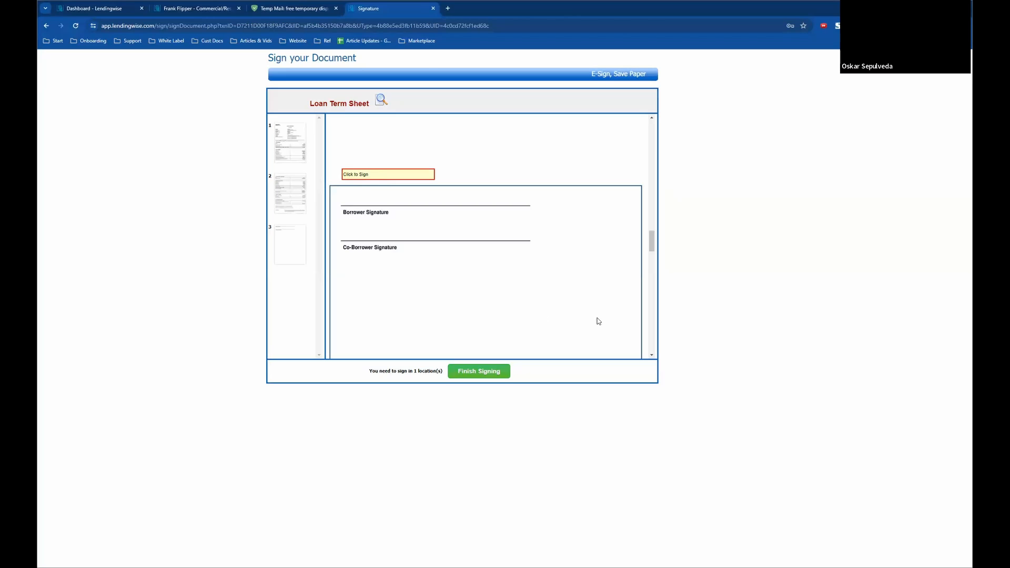
pyautogui.click(358, 176)
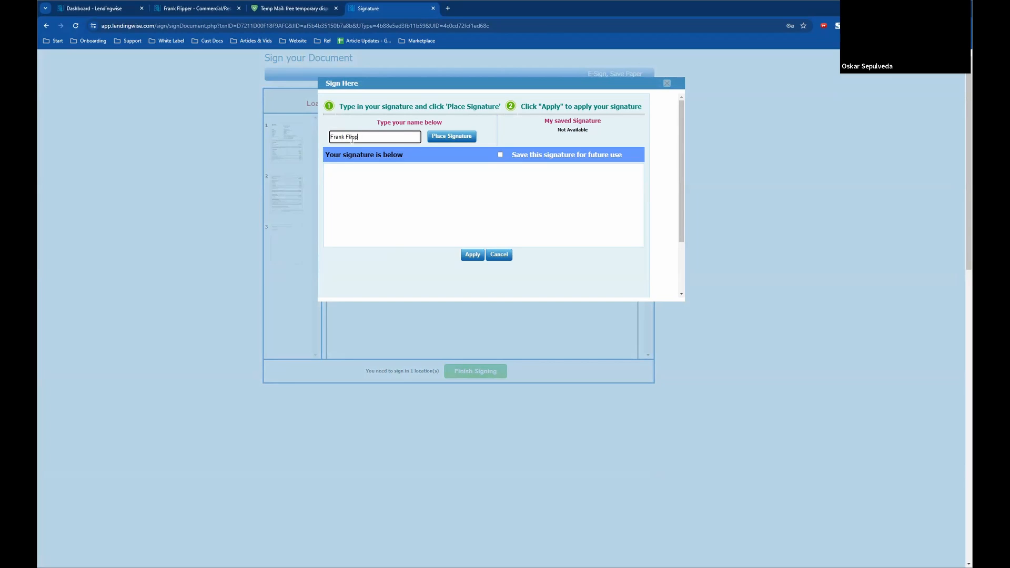
pyautogui.click(454, 137)
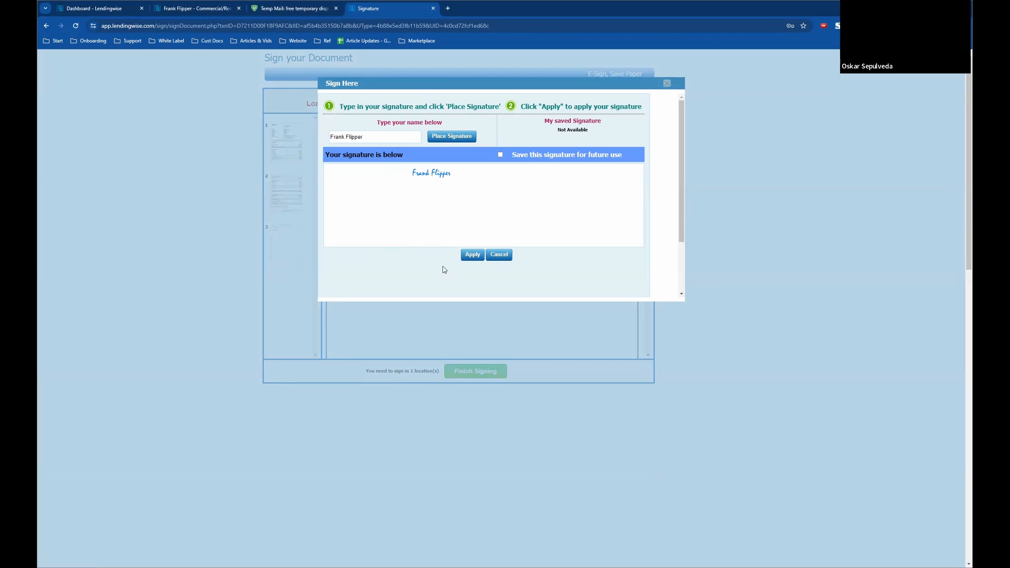
pyautogui.click(471, 257)
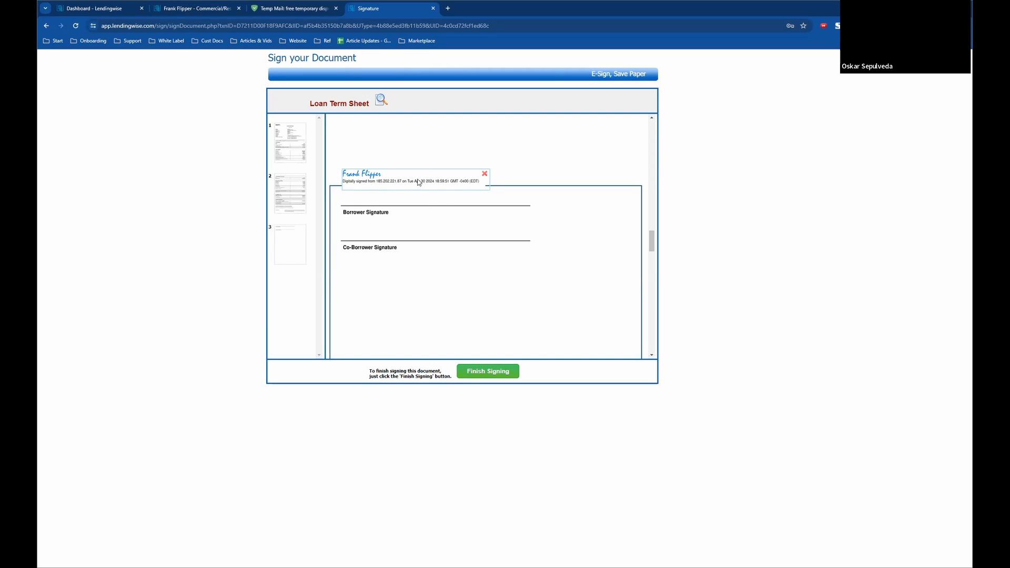
# Step: Check the applied signature and finish signing the Loan Term Sheet, viewing and closing the e-signed copy
pyautogui.scroll(2, 576, 184)
pyautogui.scroll(2, 587, 168)
pyautogui.scroll(-5, 571, 333)
pyautogui.scroll(-3, 572, 333)
pyautogui.scroll(3, 563, 266)
pyautogui.scroll(2, 522, 267)
pyautogui.click(488, 372)
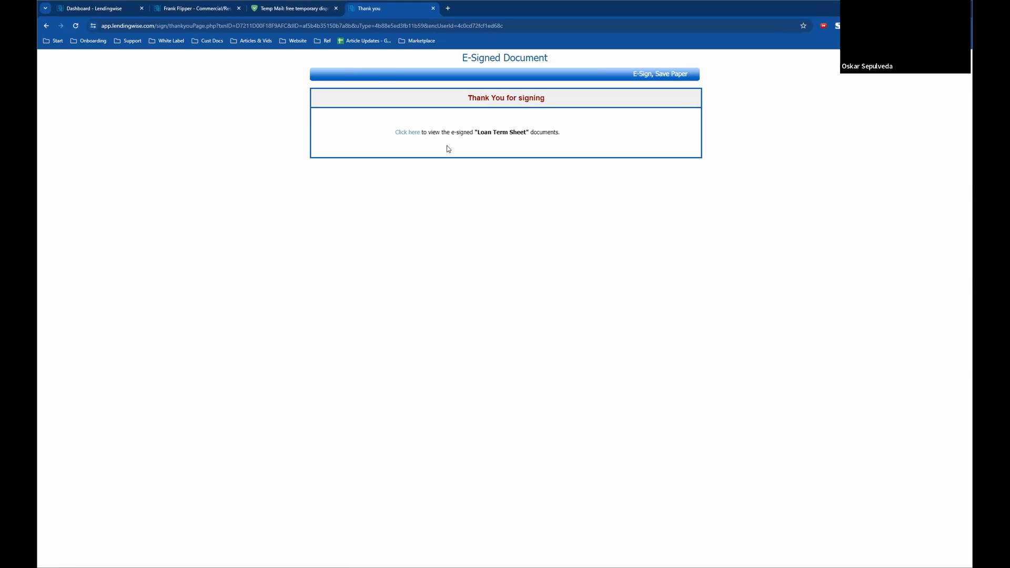
pyautogui.click(403, 134)
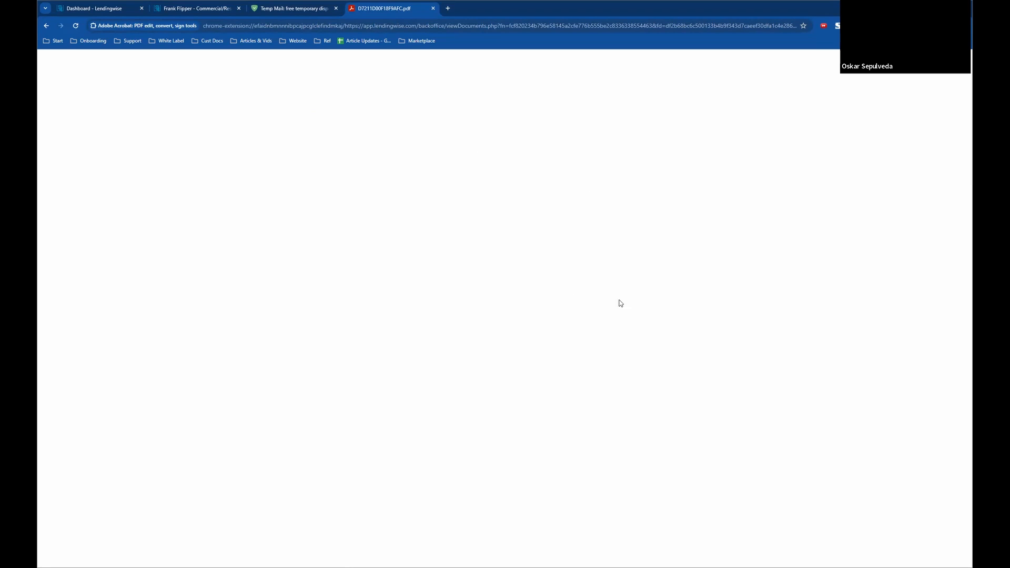
pyautogui.hotkey('ctrl', 'w')
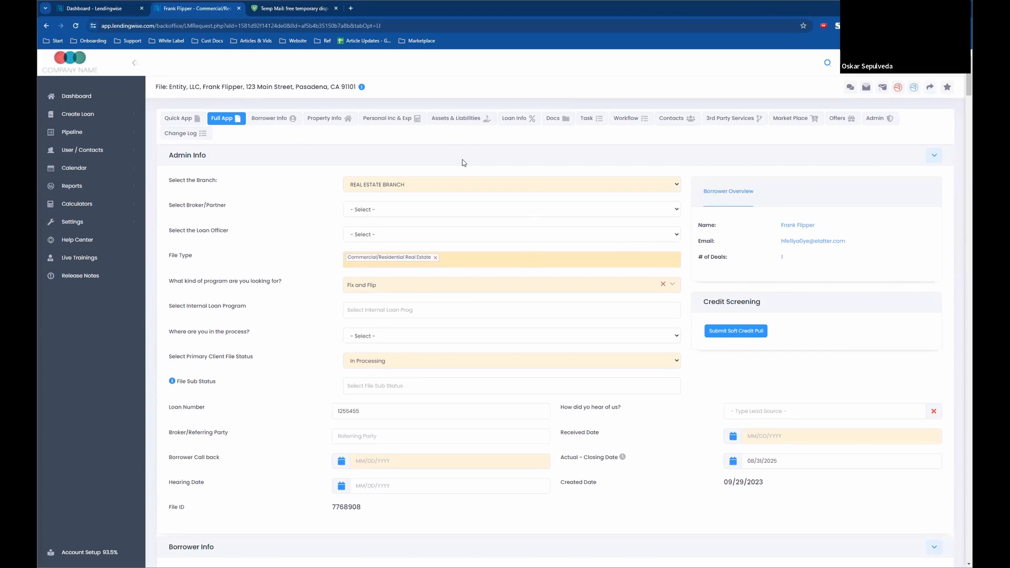
# Step: In the loan file's Docs, open the e-signed Loan Term Sheet dated 04/30/2024 06:20 PM and examine its terms and borrower signature
pyautogui.click(557, 122)
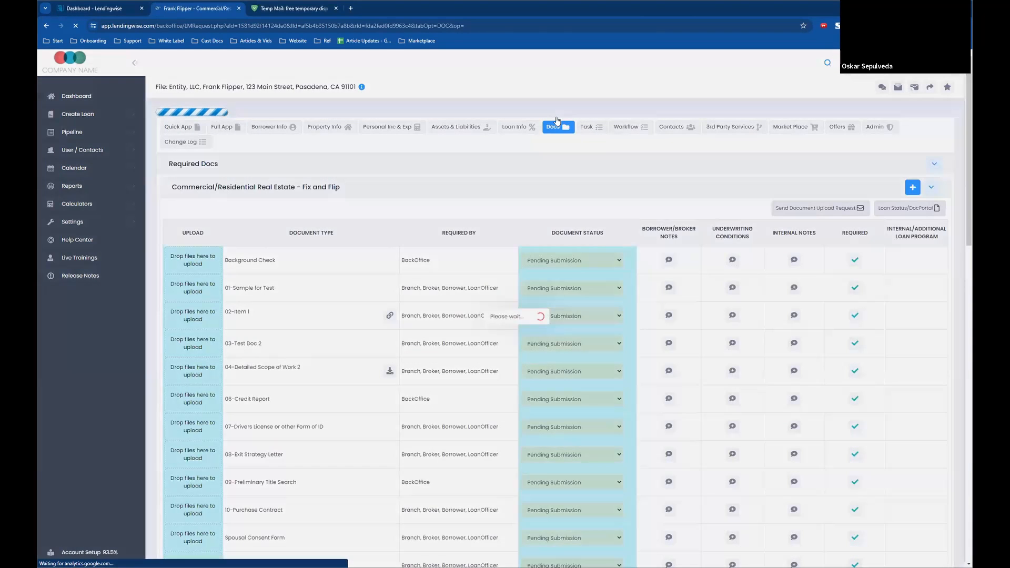
pyautogui.scroll(-5, 609, 249)
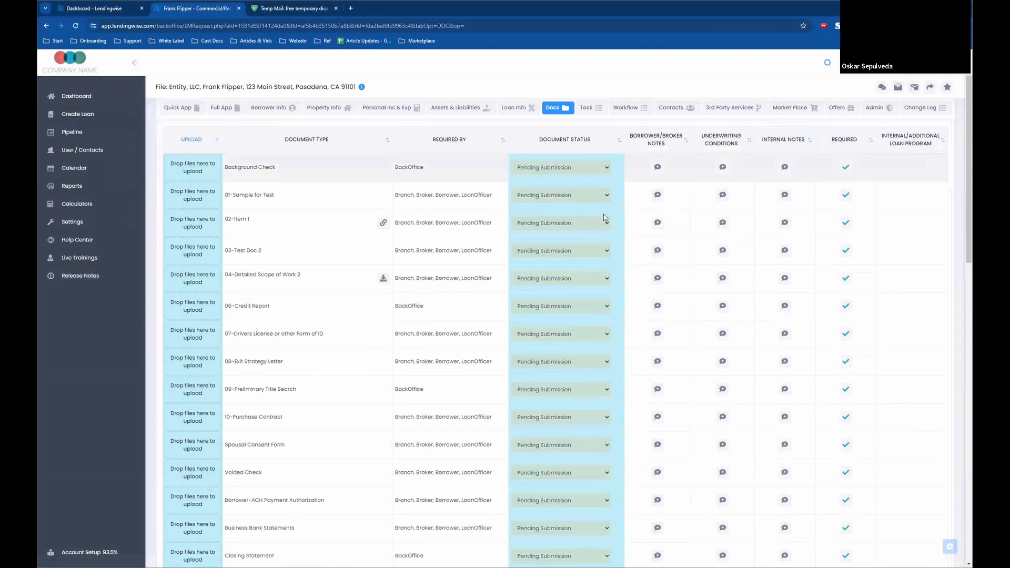
pyautogui.scroll(-5, 610, 257)
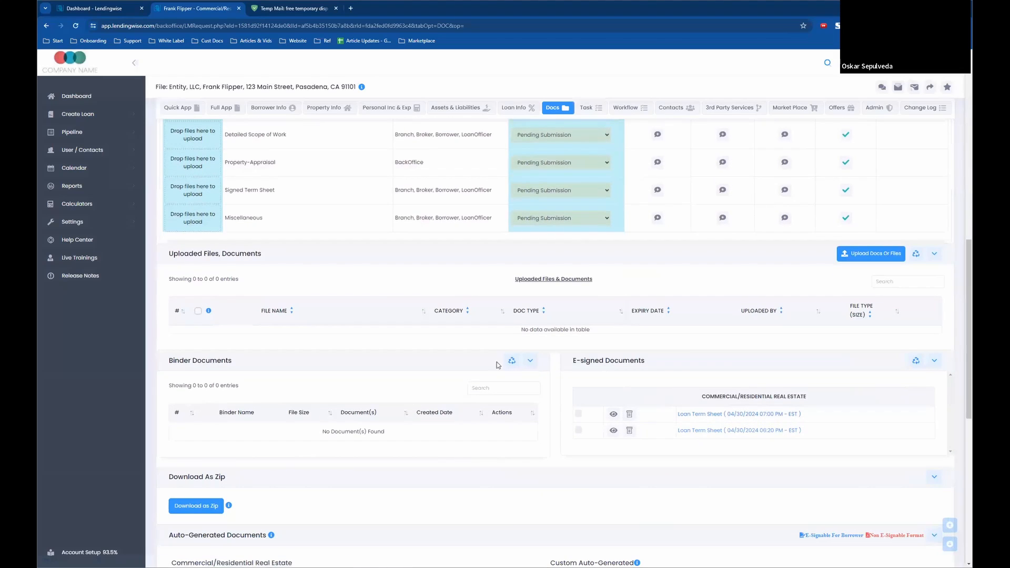
pyautogui.click(714, 433)
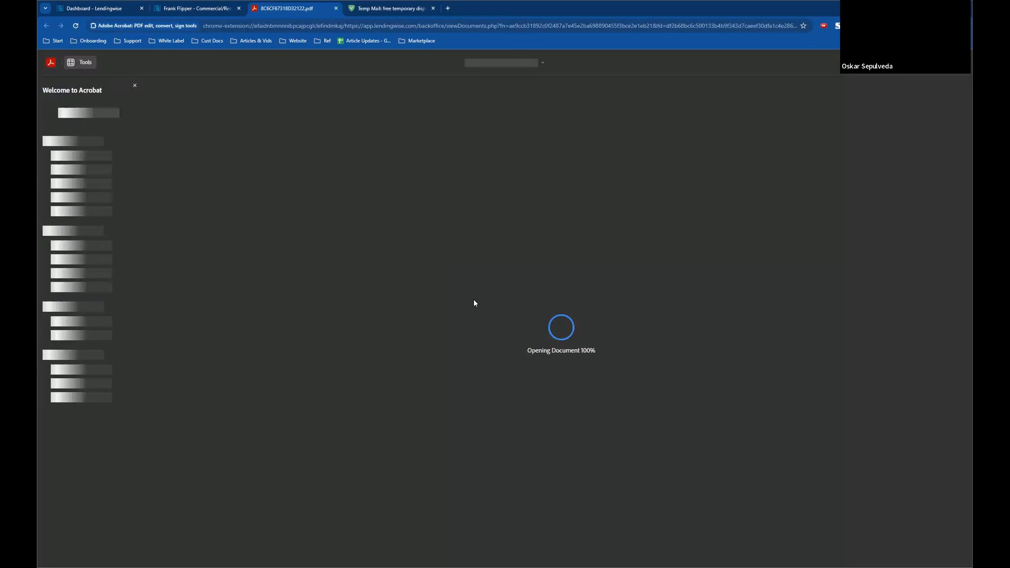
pyautogui.scroll(-15, 694, 196)
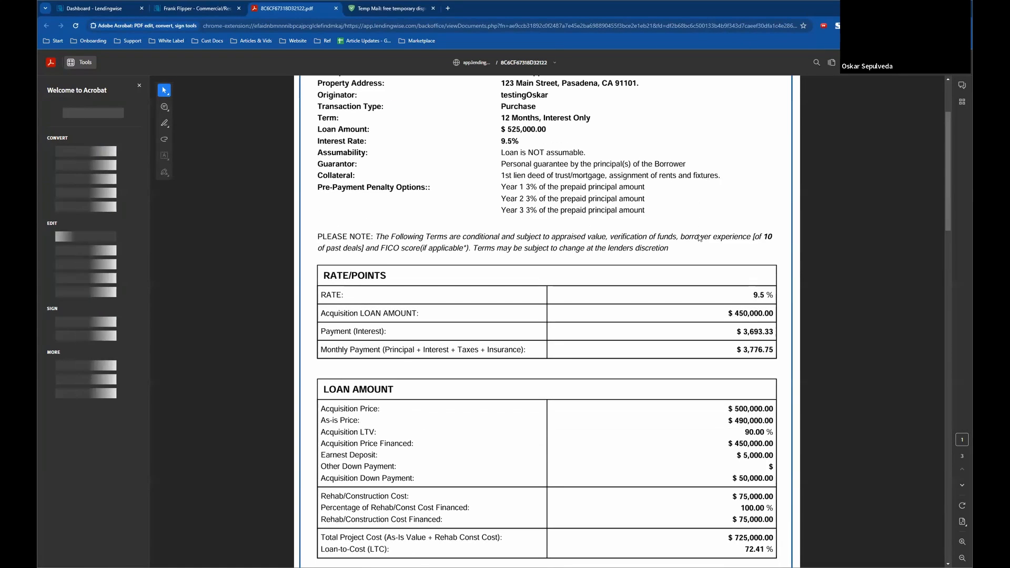
pyautogui.scroll(-8, 705, 273)
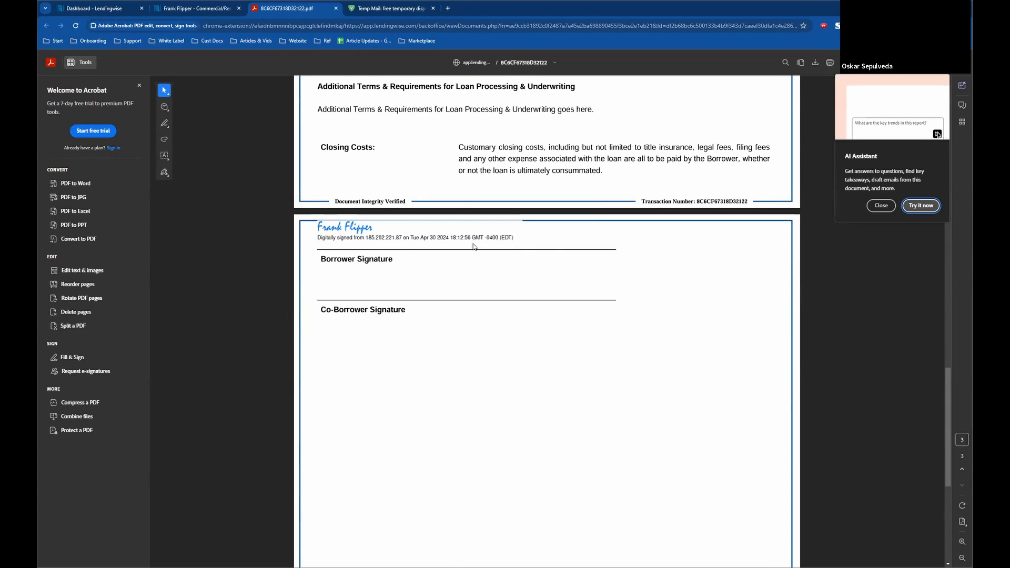
pyautogui.scroll(-3, 501, 185)
pyautogui.scroll(-2, 652, 174)
pyautogui.scroll(6, 674, 162)
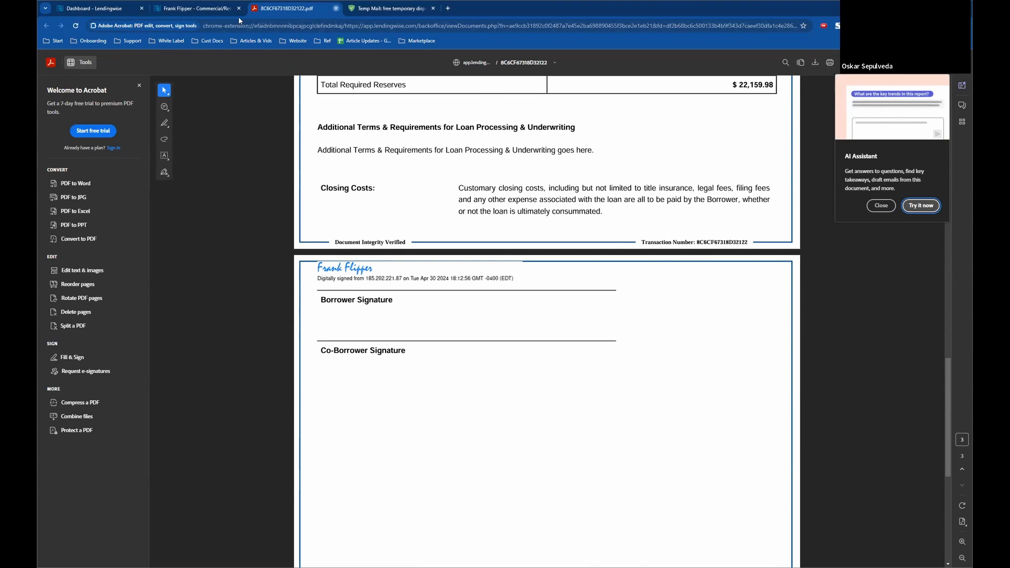
# Step: Return to the loan file's documents page and look over the required documents list
pyautogui.click(210, 9)
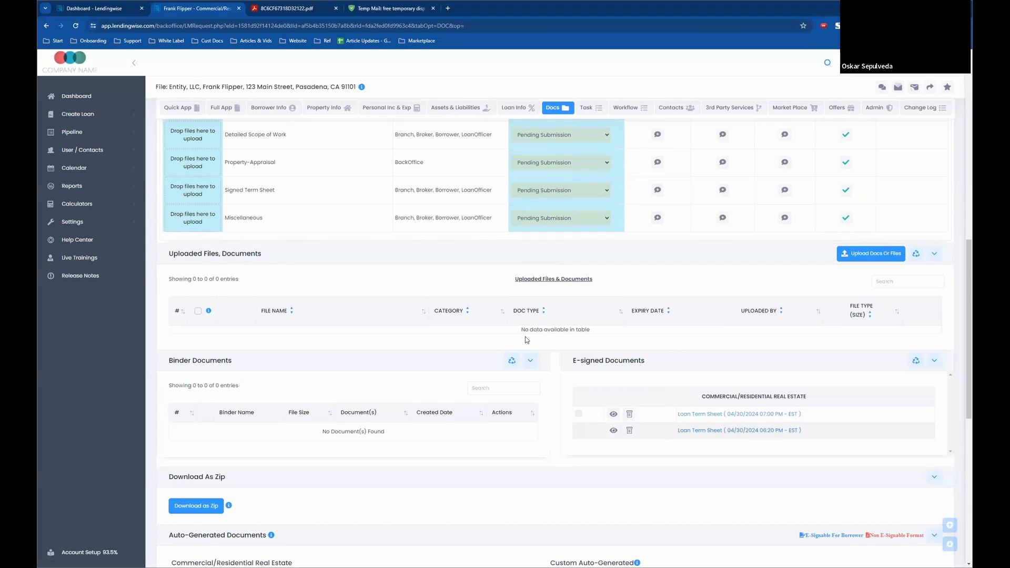
pyautogui.scroll(8, 789, 184)
pyautogui.scroll(3, 882, 89)
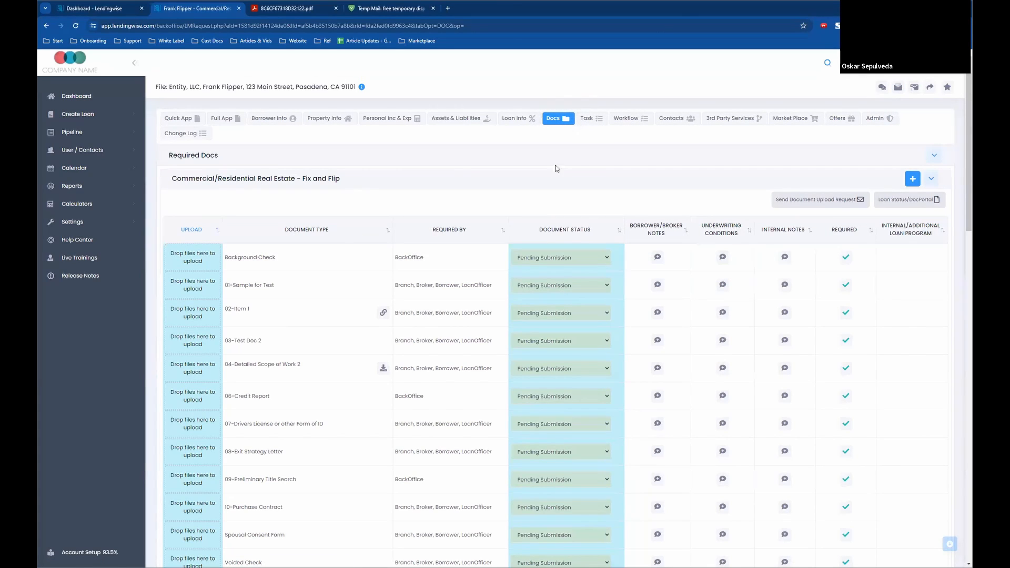
# Step: Expand the Borrower folder under the loan file's Auto-Generated Documents
pyautogui.scroll(-1, 523, 339)
pyautogui.scroll(-15, 534, 377)
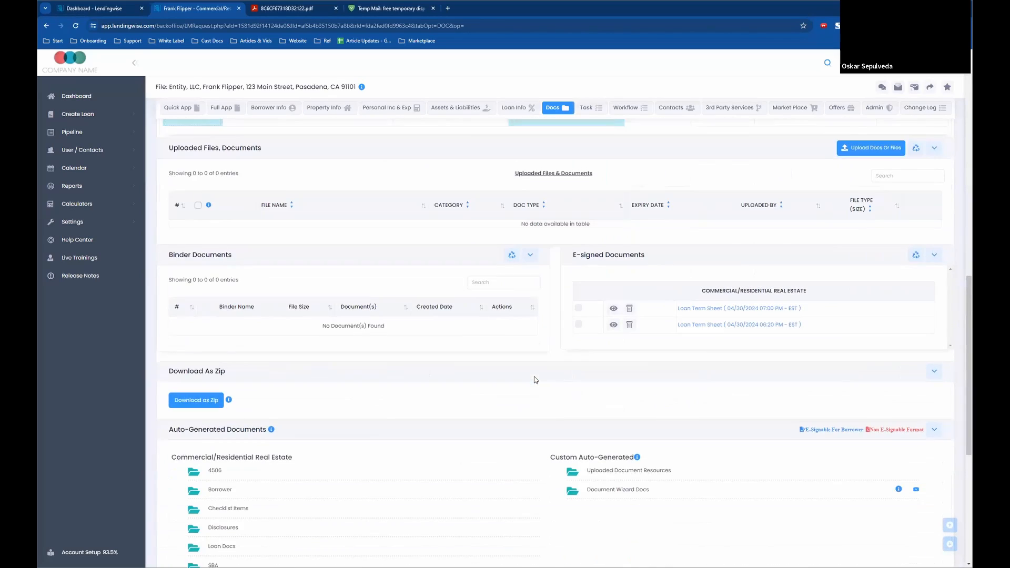
pyautogui.scroll(-5, 599, 251)
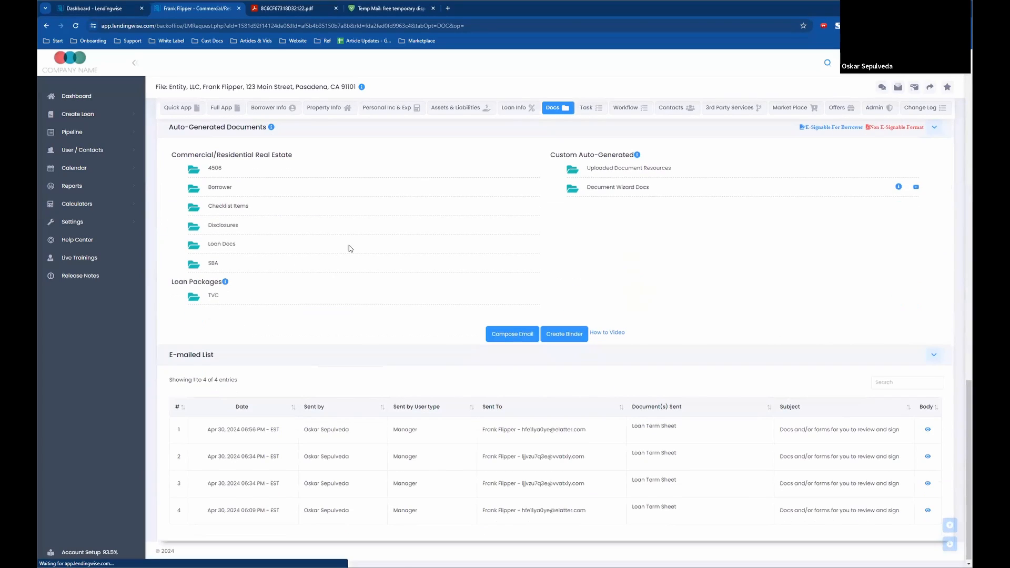
pyautogui.scroll(3, 447, 195)
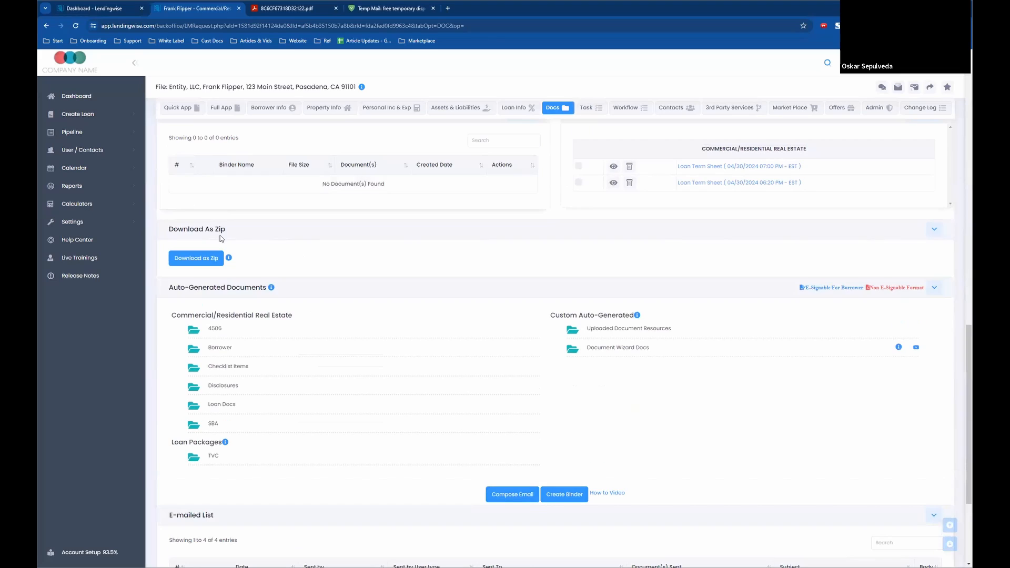
pyautogui.moveTo(258, 283); pyautogui.dragTo(282, 283)
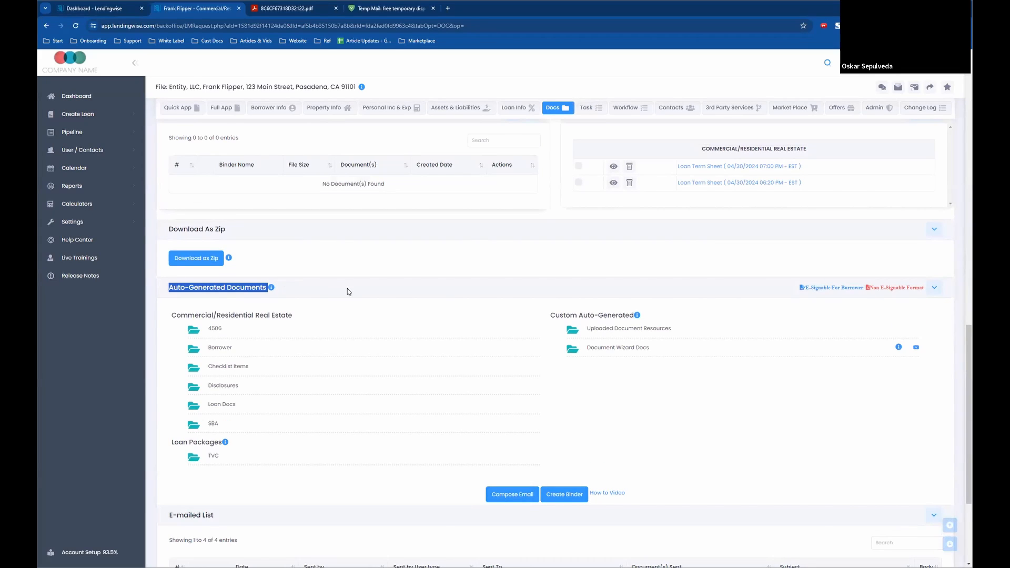
pyautogui.click(441, 292)
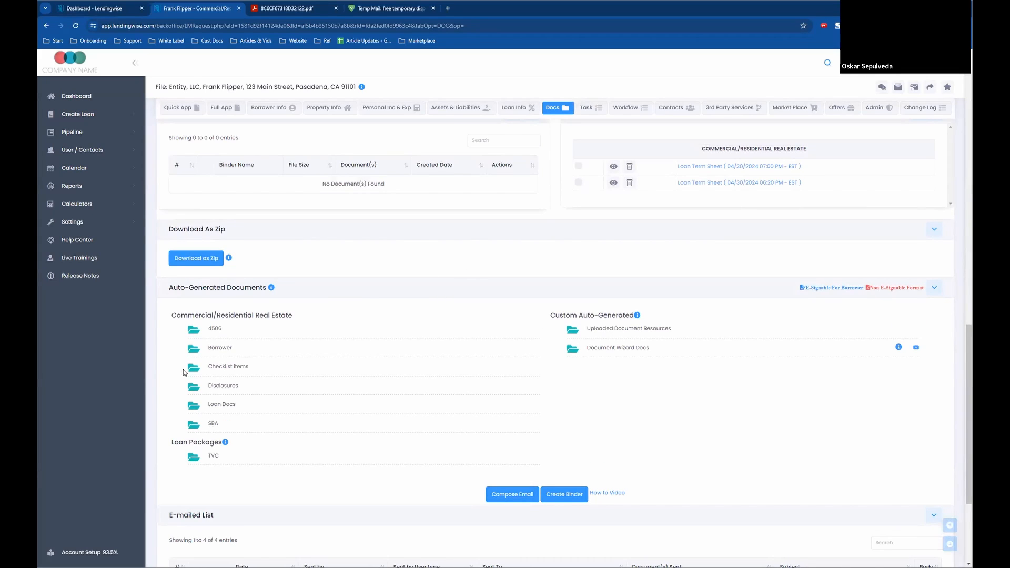
pyautogui.click(220, 348)
pyautogui.scroll(-5, 344, 356)
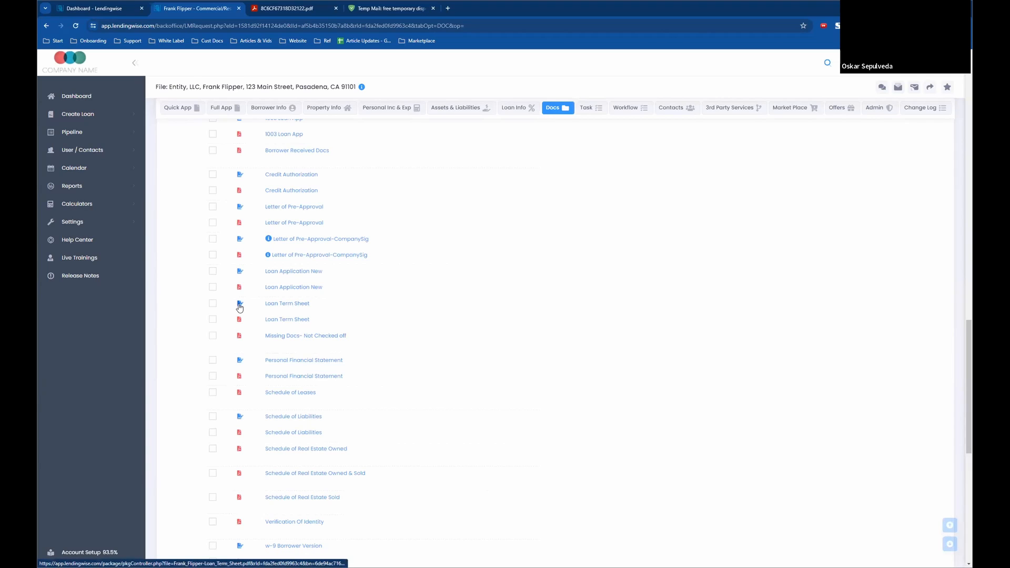
# Step: Select the e-signable Loan Term Sheet, agree to resend it, and choose Client as the signer
pyautogui.click(213, 305)
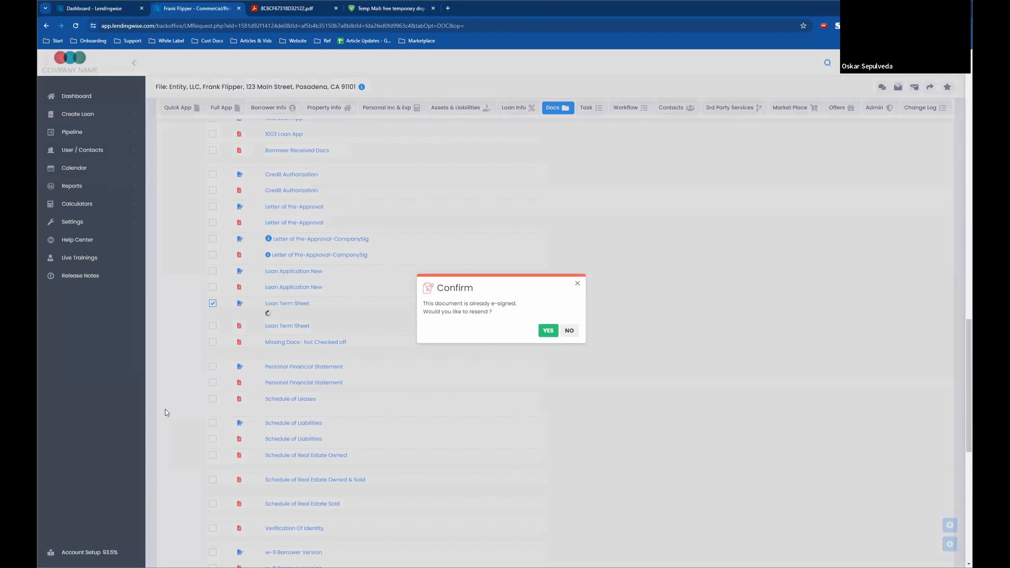
pyautogui.click(548, 330)
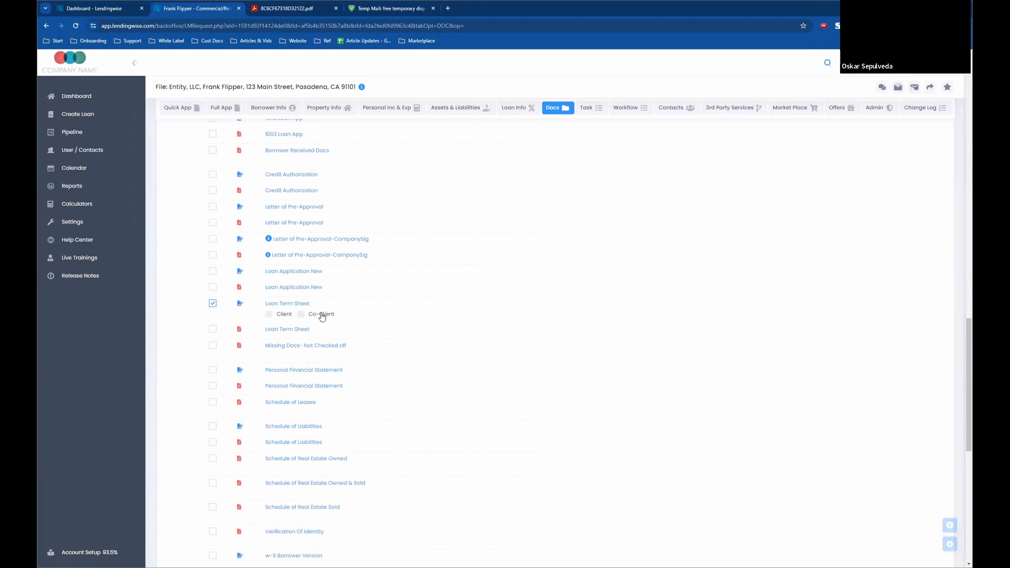
pyautogui.click(268, 315)
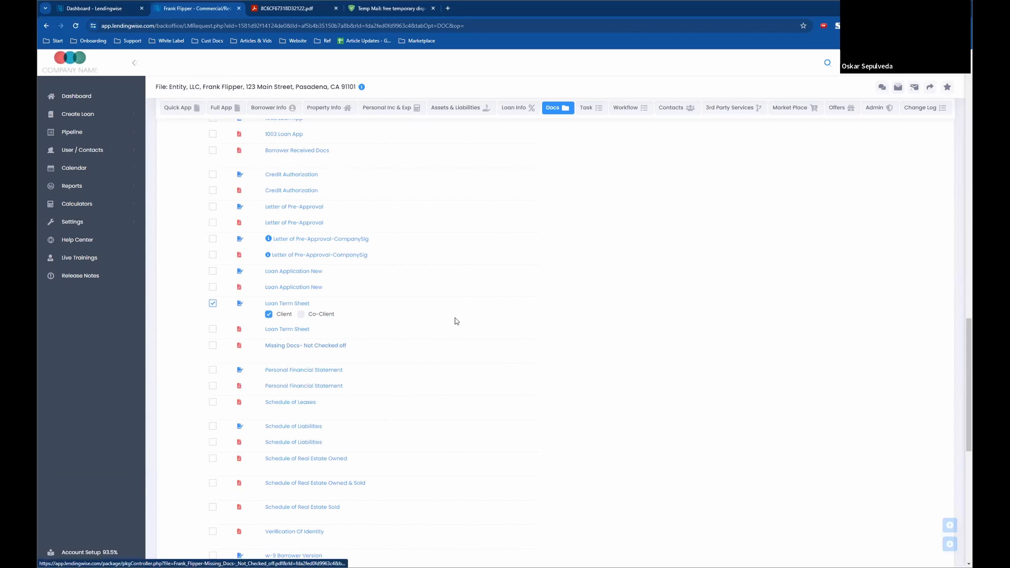
# Step: Compose an email for the selected Loan Term Sheet and add the borrower as its recipient
pyautogui.scroll(-5, 515, 310)
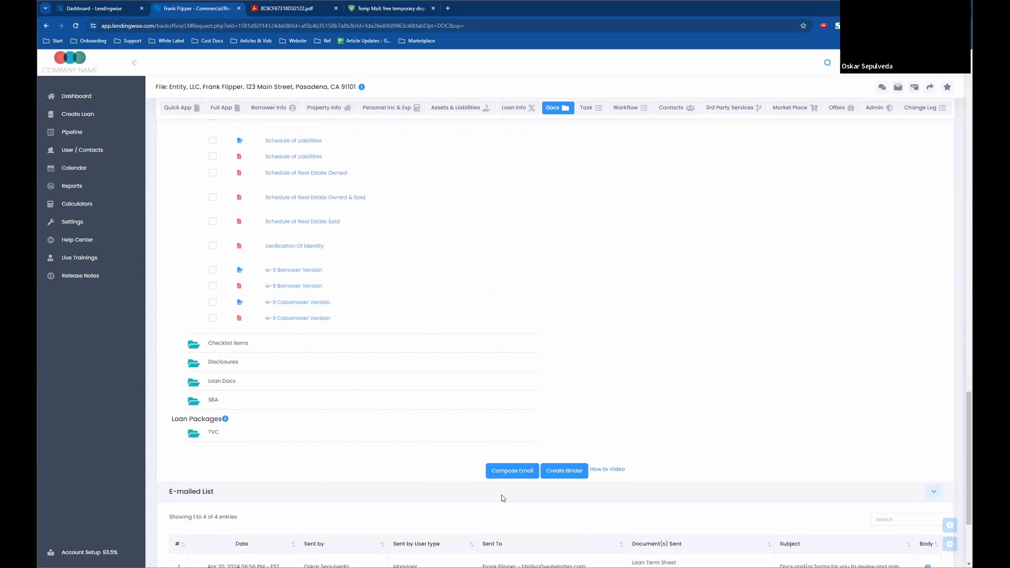
pyautogui.click(521, 471)
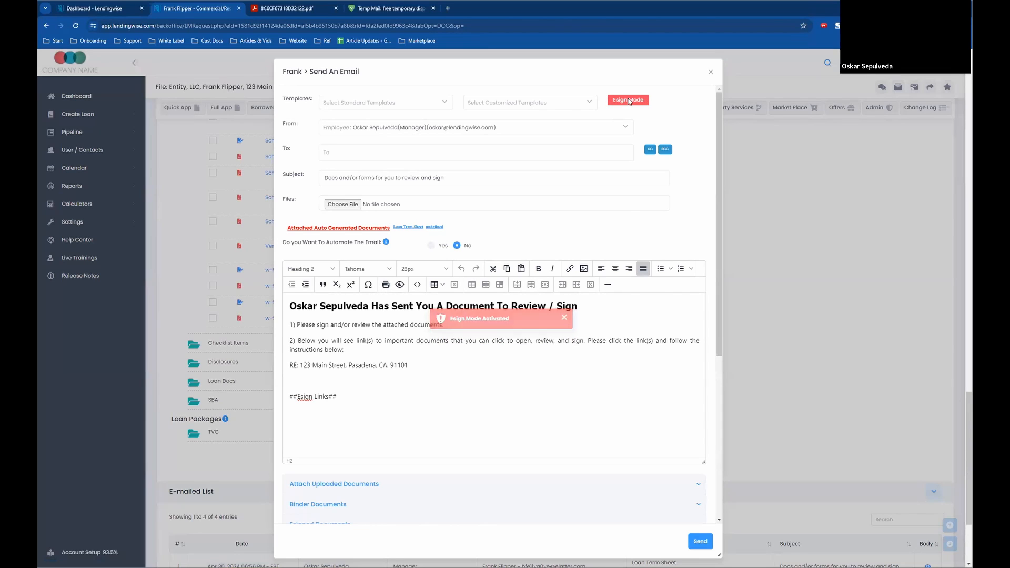
pyautogui.click(334, 155)
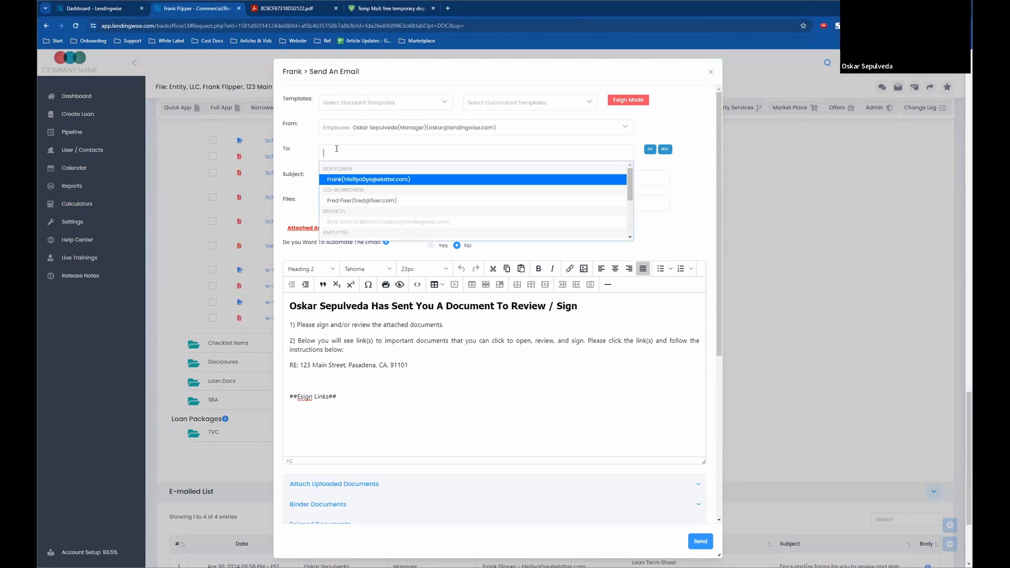
pyautogui.click(350, 182)
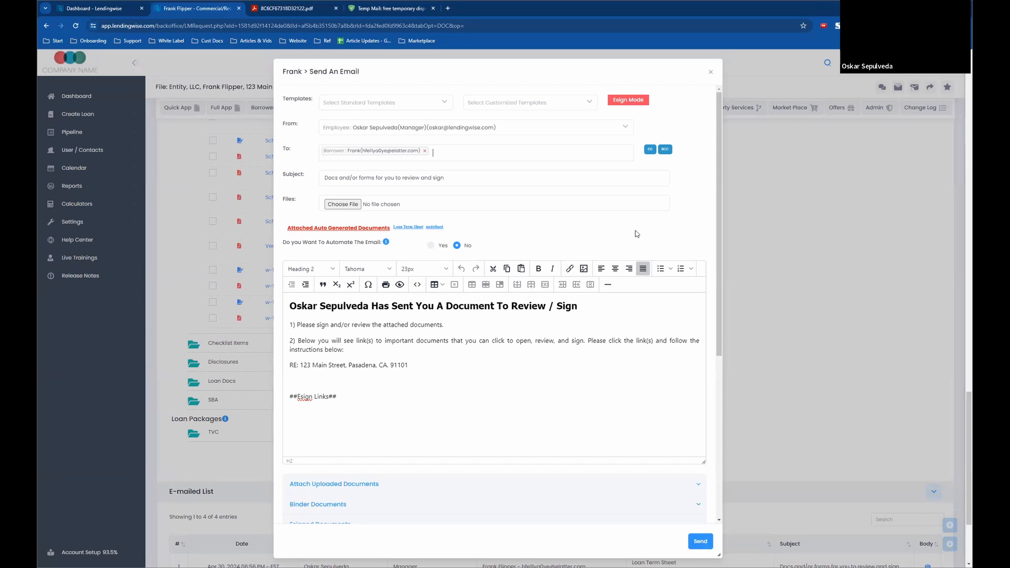
# Step: Add the e-signable Loan Application New and Letter of Pre-Approval from the Borrower folder to the email's auto-generated documents
pyautogui.scroll(-1, 637, 234)
pyautogui.scroll(-3, 636, 233)
pyautogui.scroll(4, 641, 255)
pyautogui.scroll(-5, 638, 256)
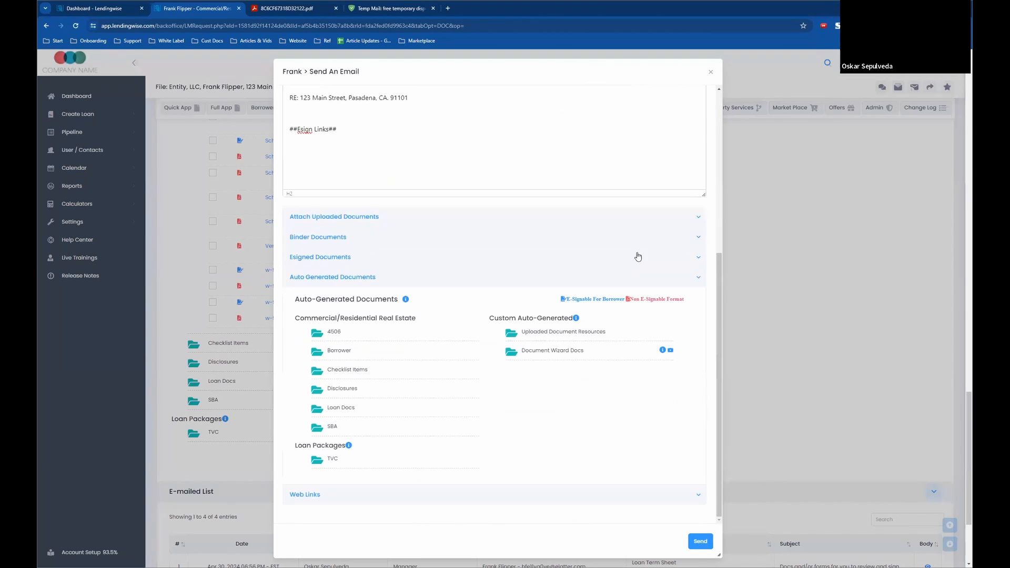
pyautogui.click(318, 353)
pyautogui.scroll(-2, 520, 407)
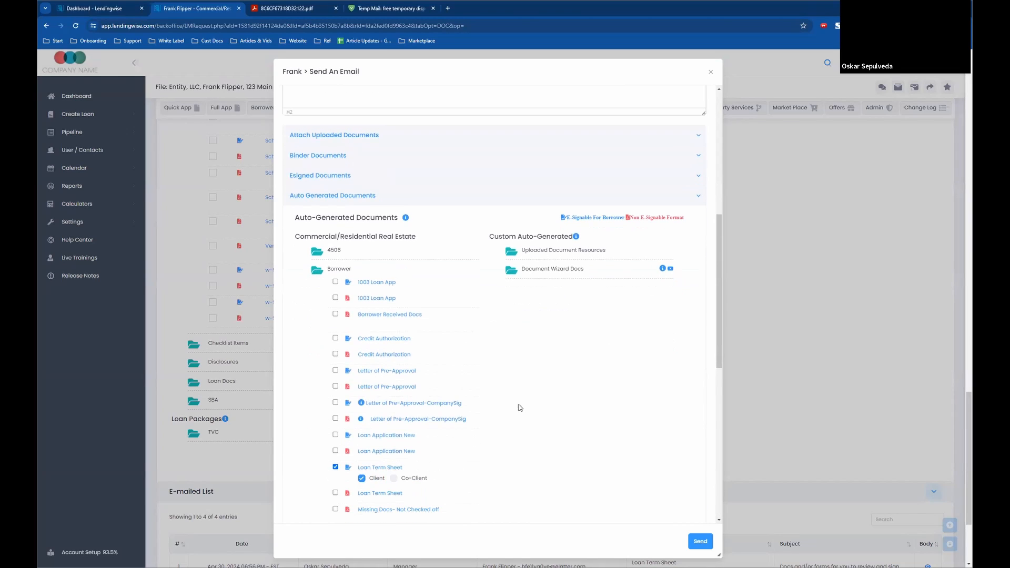
pyautogui.click(335, 435)
pyautogui.click(335, 370)
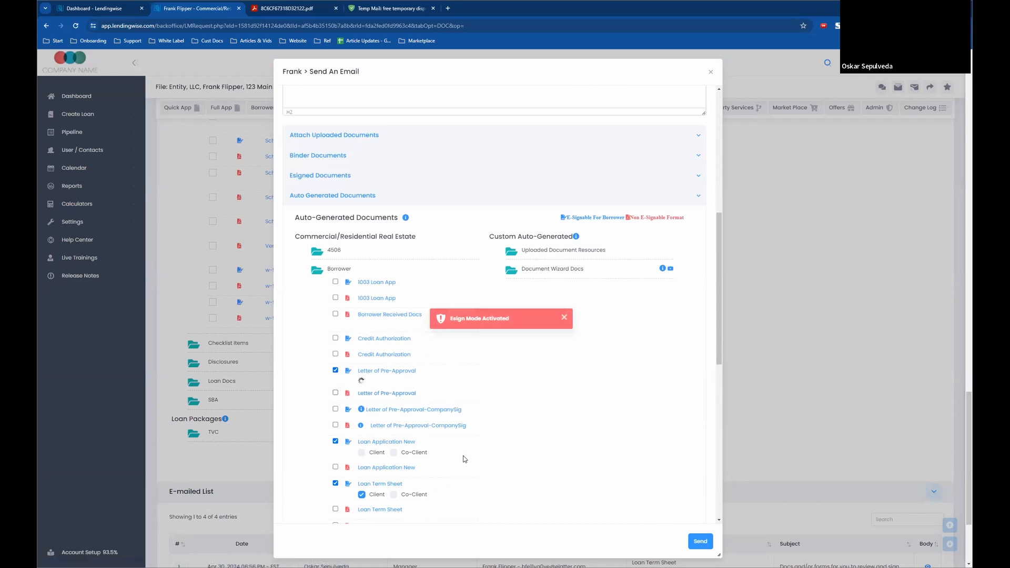
# Step: Review the email draft and the auto-generated documents selected for it, including their Client and Co-Client signer options
pyautogui.scroll(4, 657, 527)
pyautogui.scroll(7, 596, 294)
pyautogui.scroll(-7, 590, 453)
pyautogui.scroll(4, 719, 434)
pyautogui.scroll(-3, 717, 434)
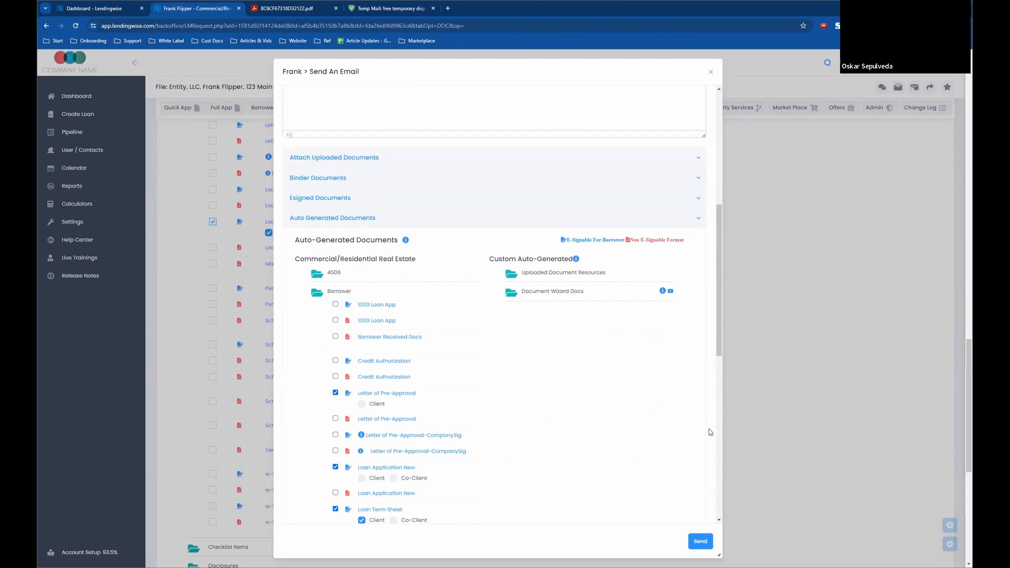
pyautogui.scroll(-3, 574, 438)
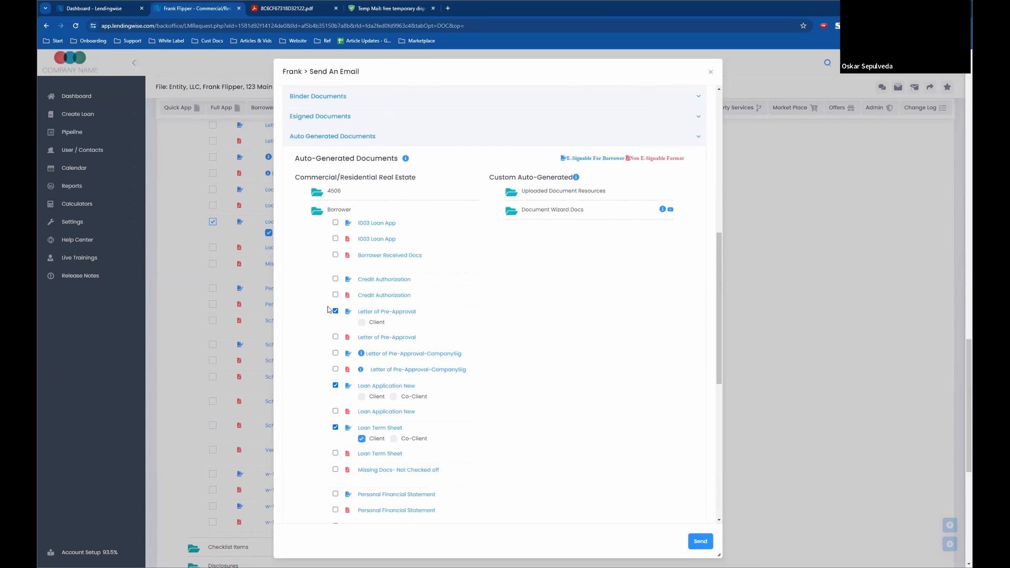
pyautogui.scroll(-3, 353, 231)
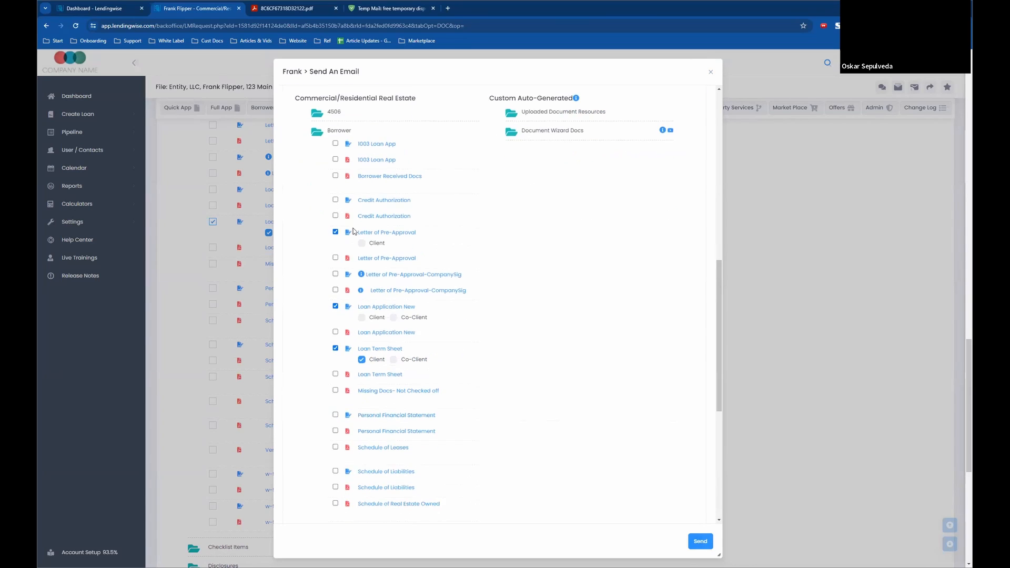
pyautogui.scroll(2, 505, 211)
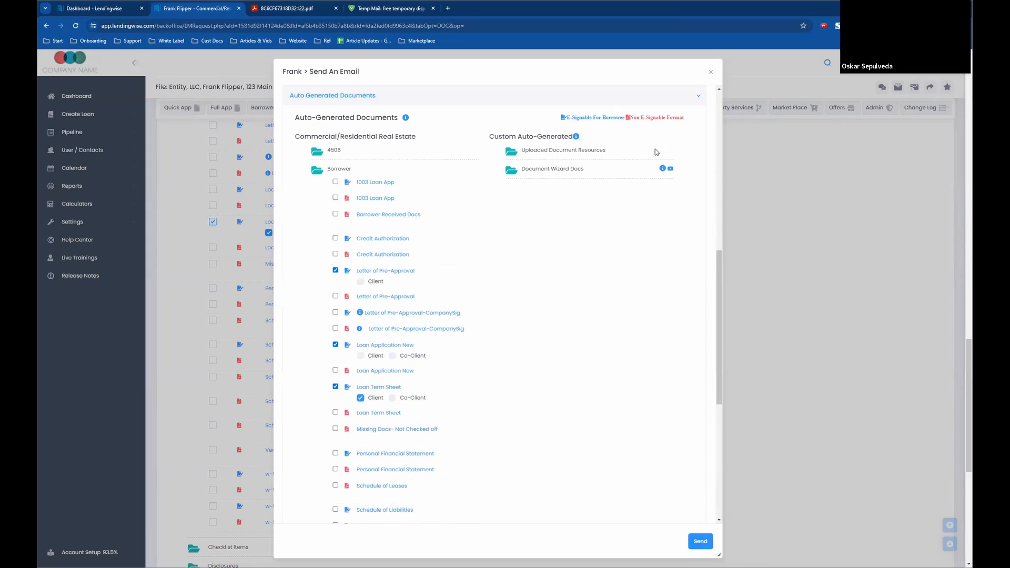